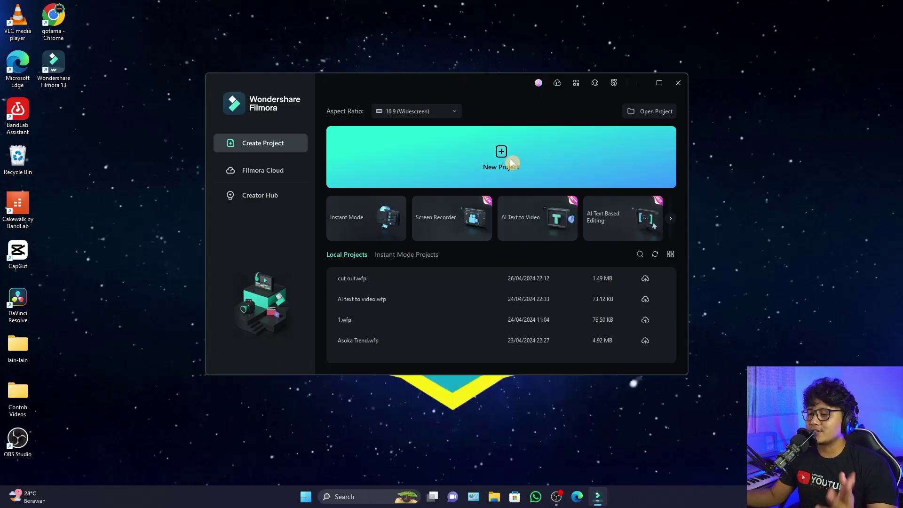
Open the local project 1.wfp and inspect its first title and video clips, the voice-over and the Hand in hand music clip
left_click(355, 324)
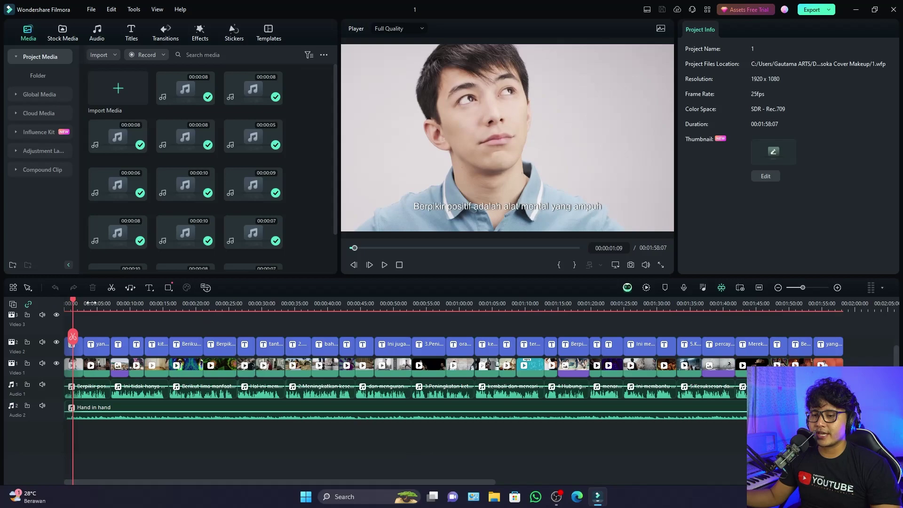
left_click(75, 347)
scroll(132, 352, "up", 3)
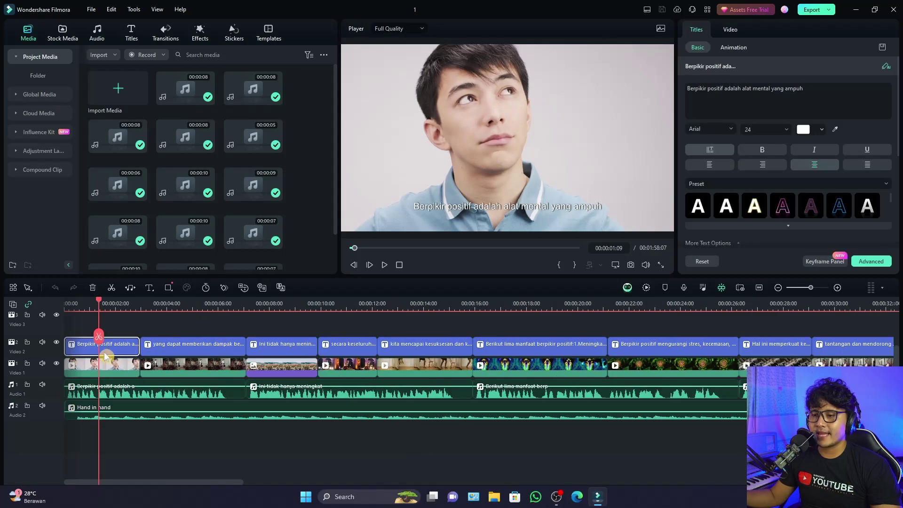
left_click(113, 369)
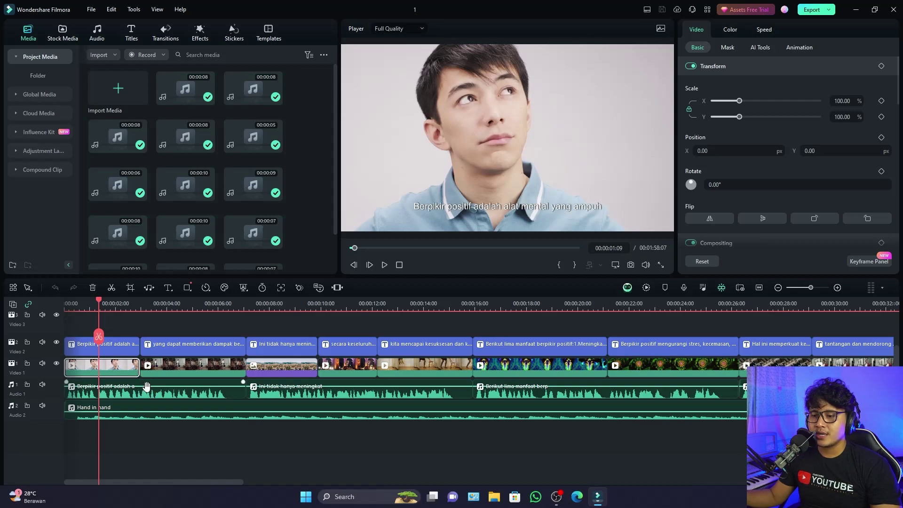
left_click(145, 396)
left_click_drag(97, 306, 104, 306)
left_click(127, 422)
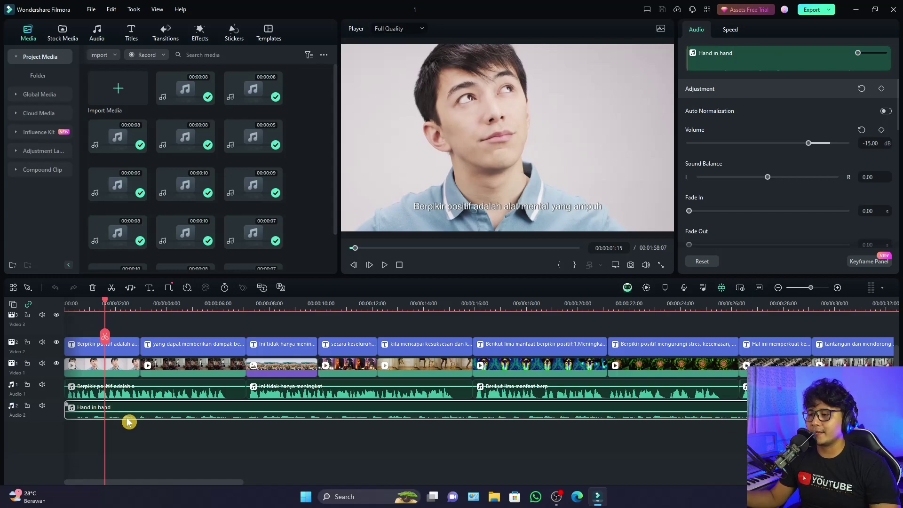
Play the first few seconds of the project from the start of the timeline
left_click(70, 307)
key("space")
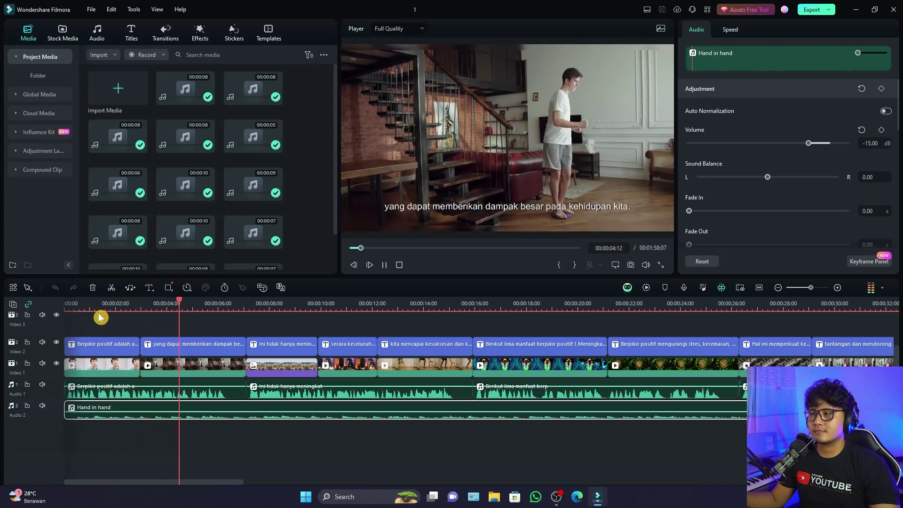
key("space")
Select every clip on all tracks and combine them into one compound clip with the suggested name
scroll(221, 344, "down", 3)
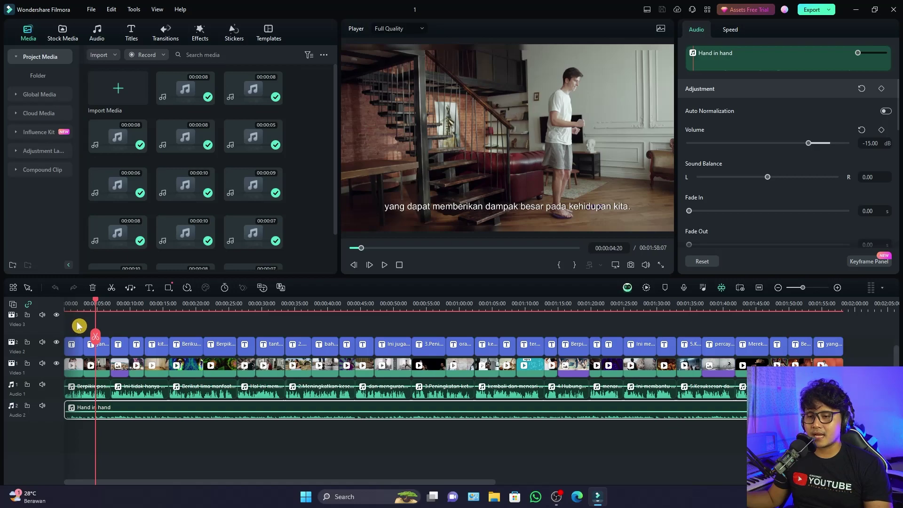
left_click_drag(74, 322, 849, 460)
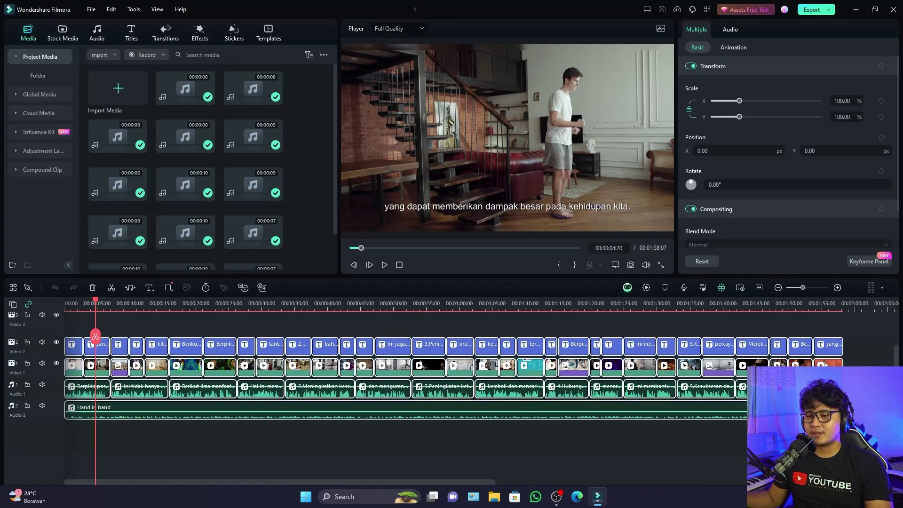
left_click(296, 446)
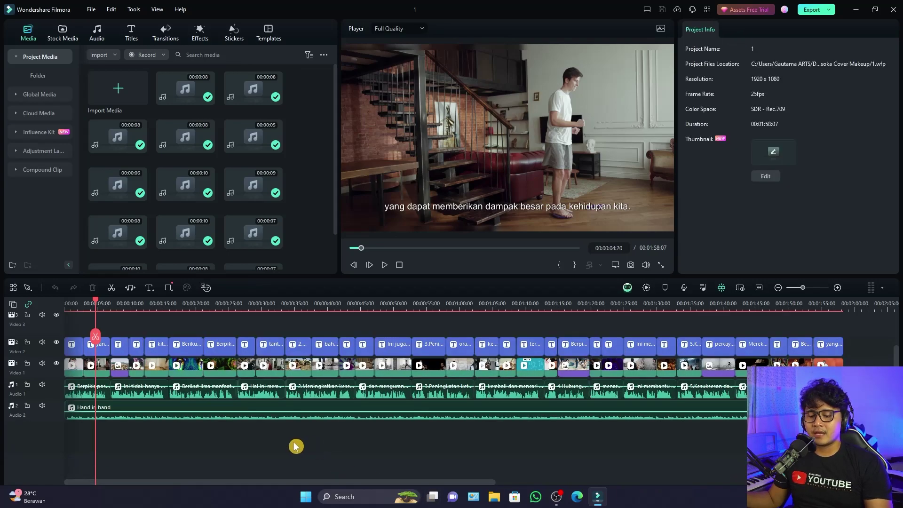
key("ctrl+a")
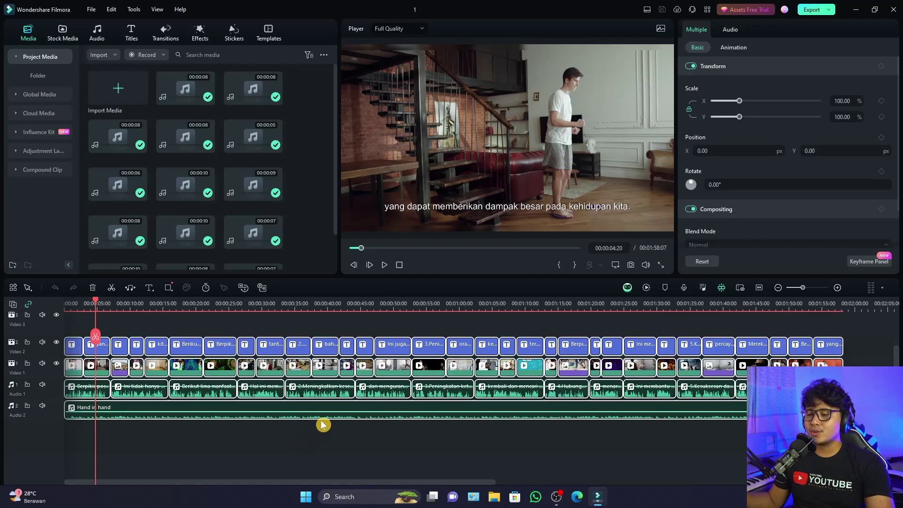
right_click(299, 353)
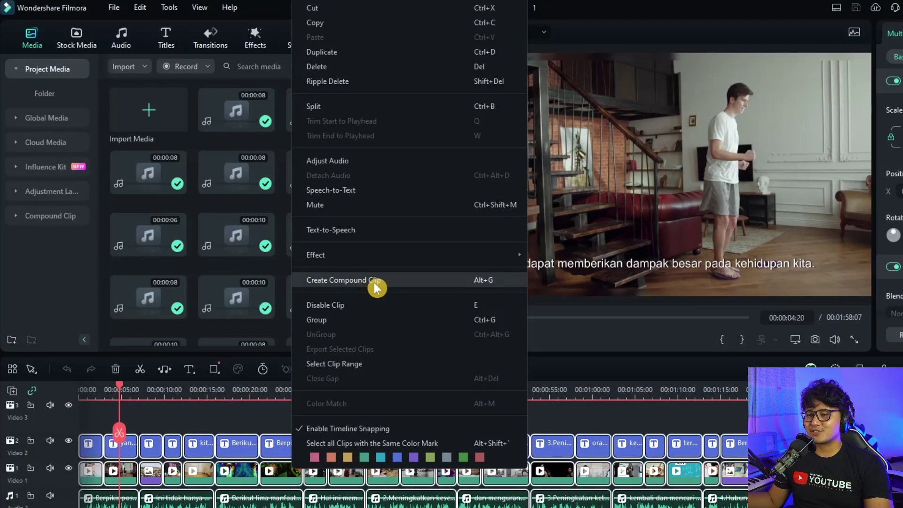
left_click(377, 285)
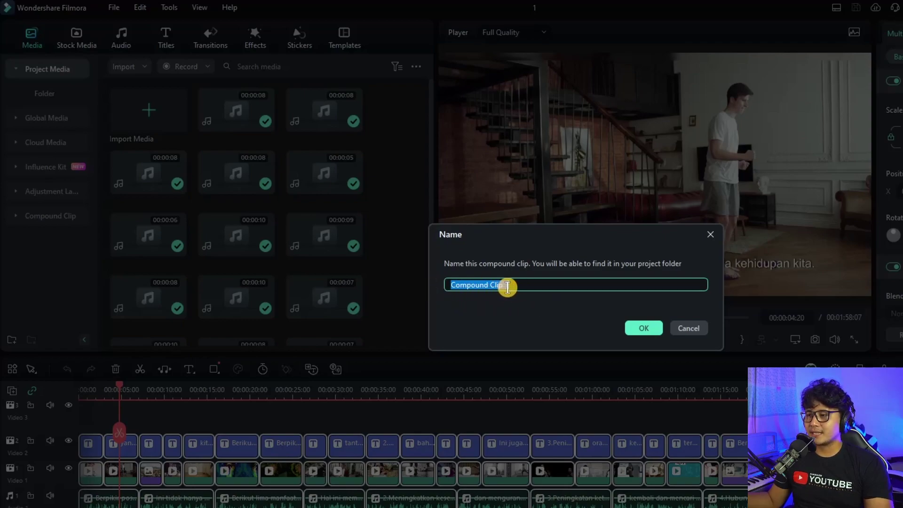
left_click(633, 329)
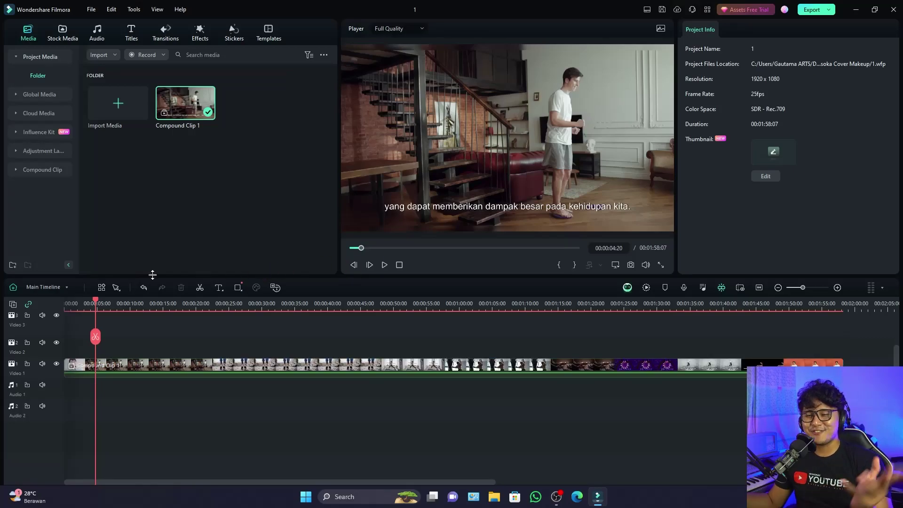
Play the opening seconds of the compound clip to check its picture and sound
left_click_drag(96, 301, 77, 318)
key("space")
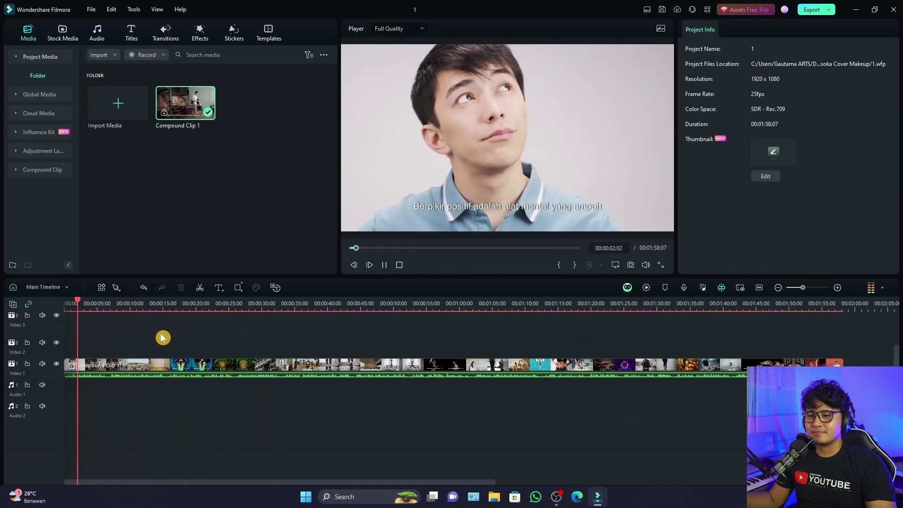
key("space")
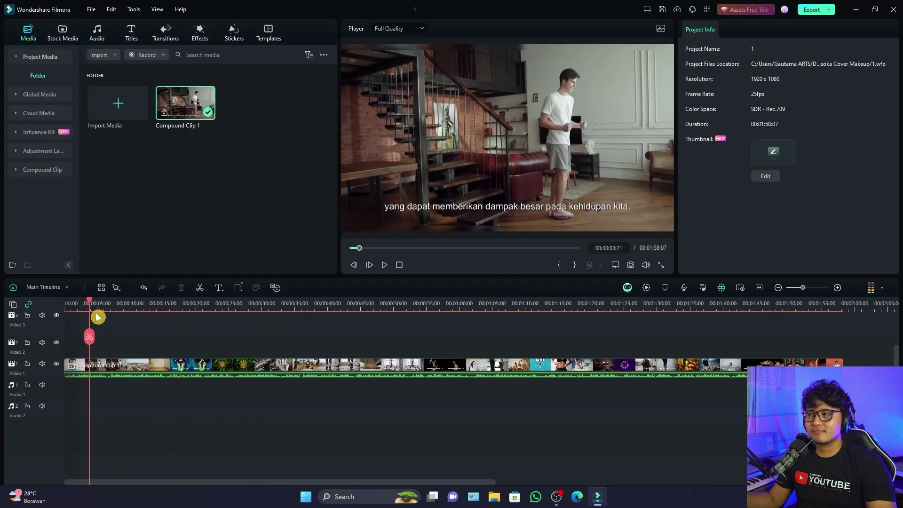
left_click_drag(91, 304, 87, 304)
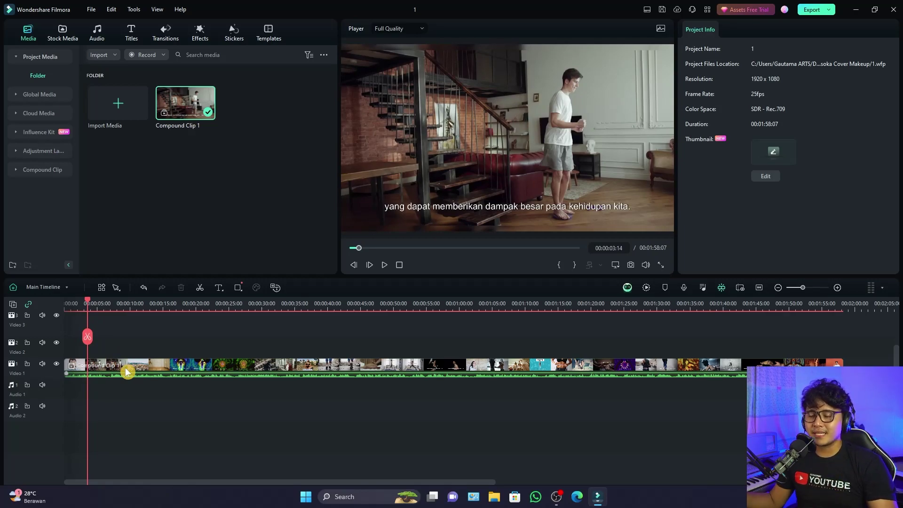
Open Compound Clip 1 for editing its contents and turn off future reminders about composite timeline edits
double_click(125, 368)
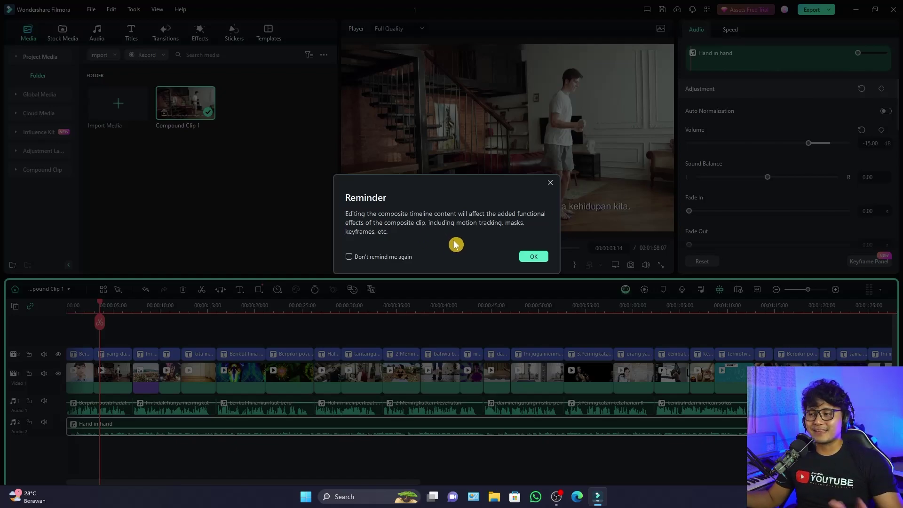
left_click(349, 256)
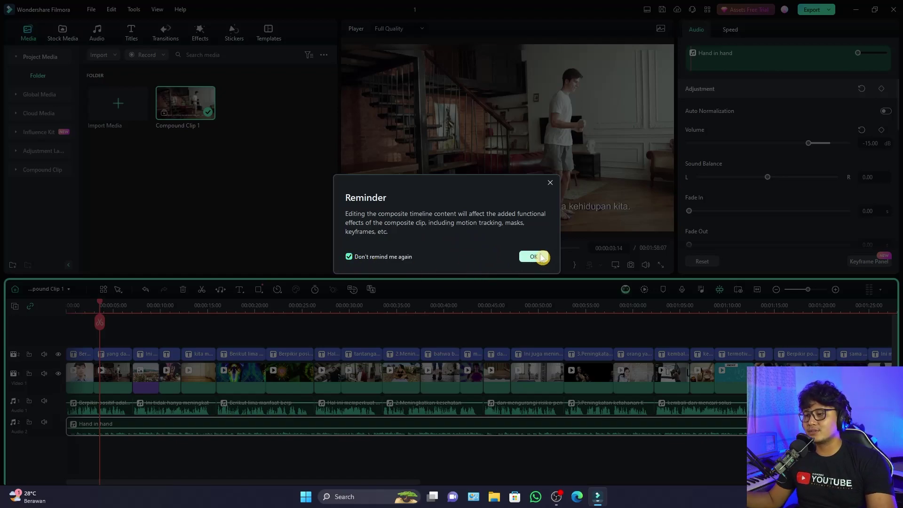
left_click(542, 257)
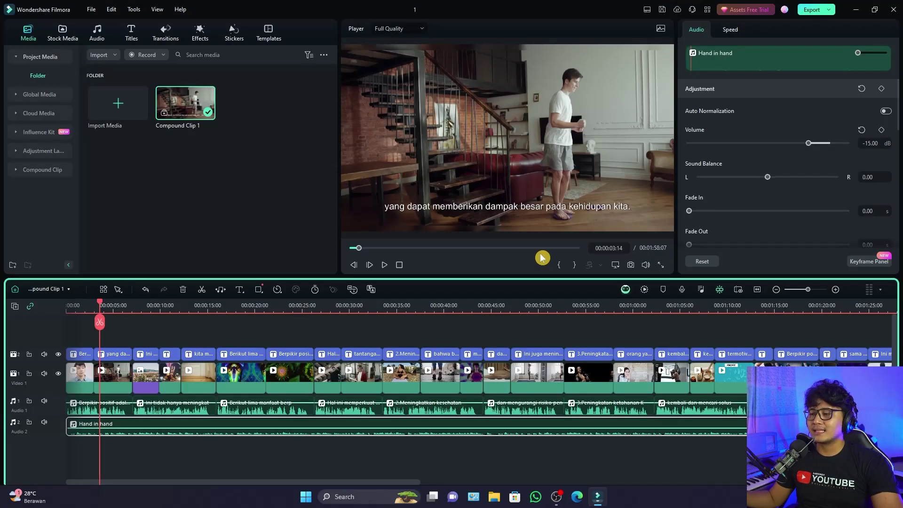
mouse_move(105, 322)
left_mouse_down()
mouse_move(415, 324)
mouse_move(88, 323)
left_mouse_up()
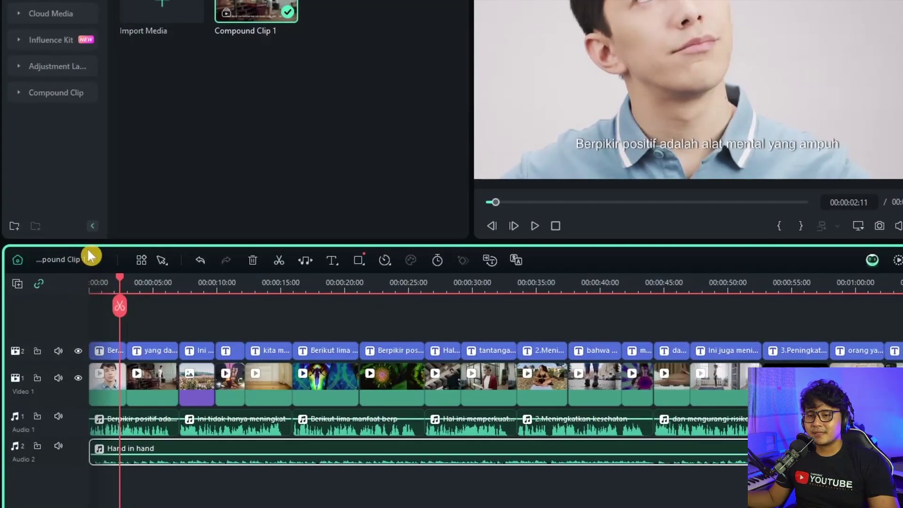
Return from the compound clip's contents to the Main Timeline and preview its opening seconds
left_click(89, 262)
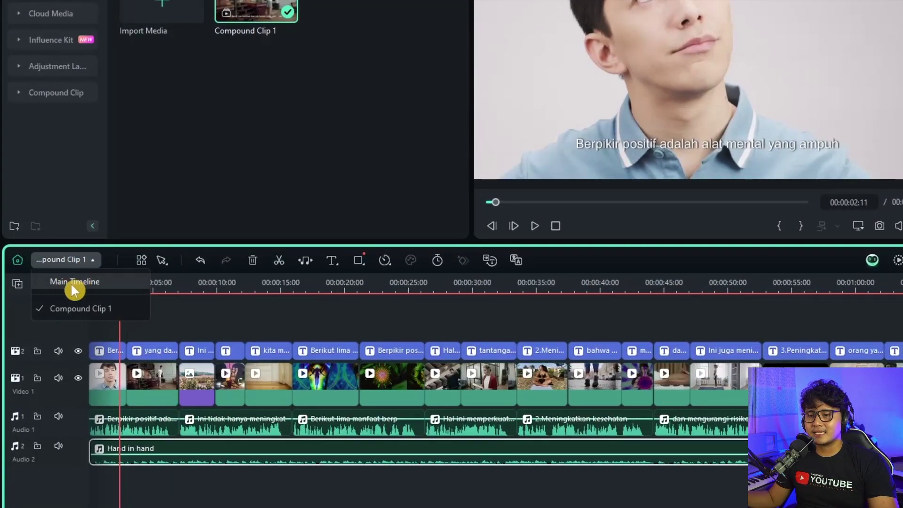
left_click(81, 282)
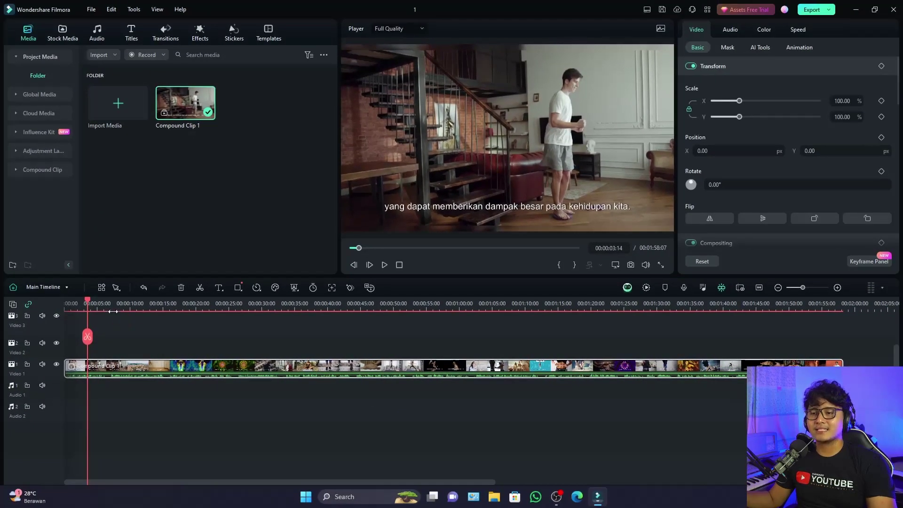
left_click_drag(90, 304, 85, 336)
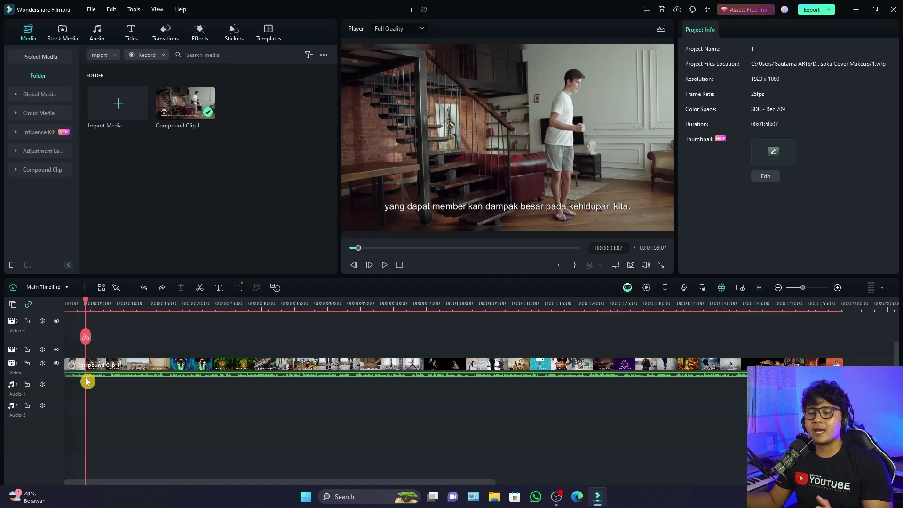
Browse the Basic video effects down to Four Seasons
left_click(196, 35)
scroll(173, 173, "down", 4)
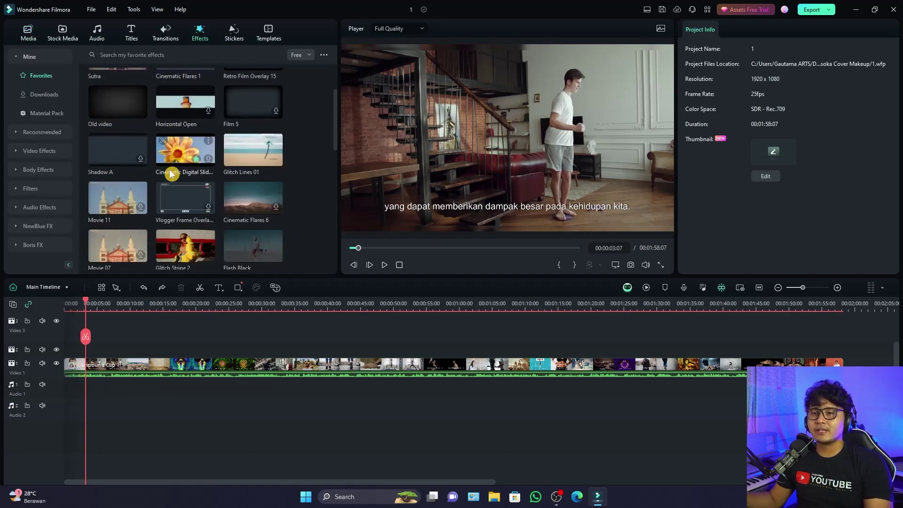
left_click(40, 152)
scroll(186, 161, "down", 3)
Place the Four Seasons effect above the compound clip, preview it and stretch it towards both ends of the clip
left_click_drag(108, 243, 690, 354)
left_click(184, 305)
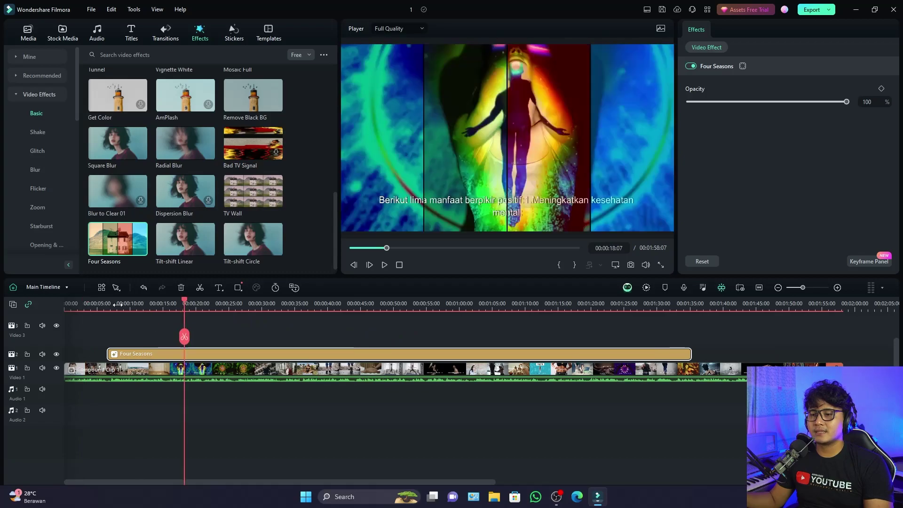
left_click(118, 304)
left_click(159, 305)
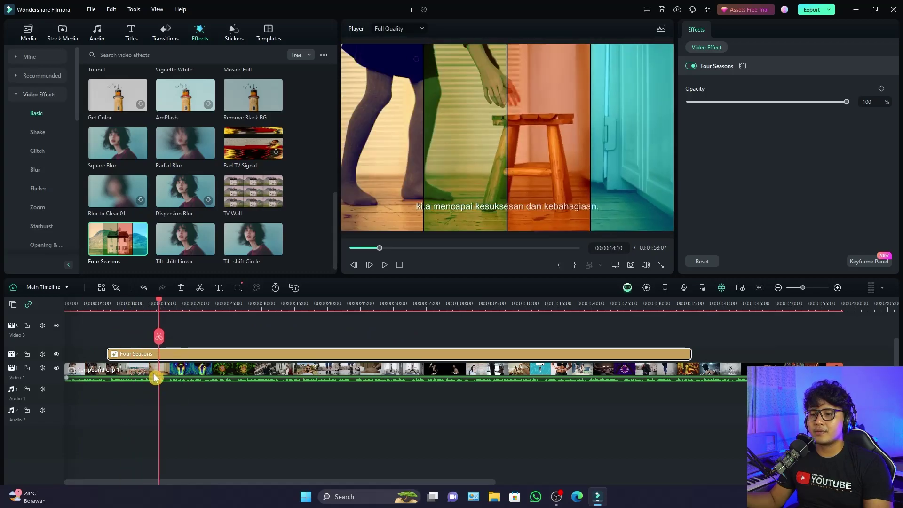
left_click_drag(161, 308, 567, 328)
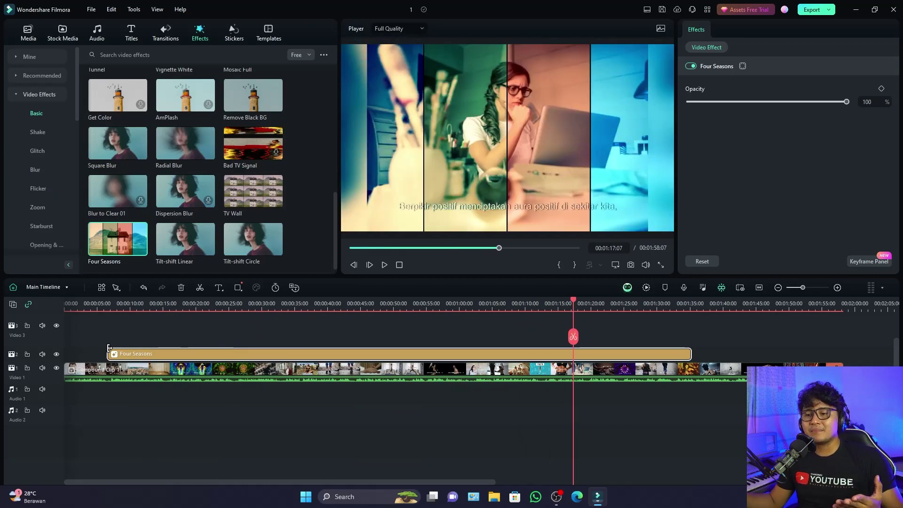
left_click_drag(106, 352, 70, 353)
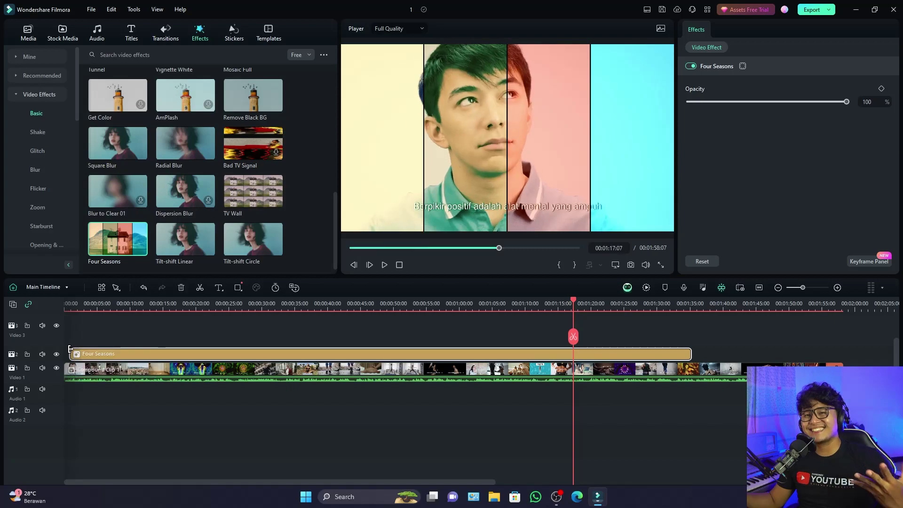
left_click_drag(691, 356, 790, 356)
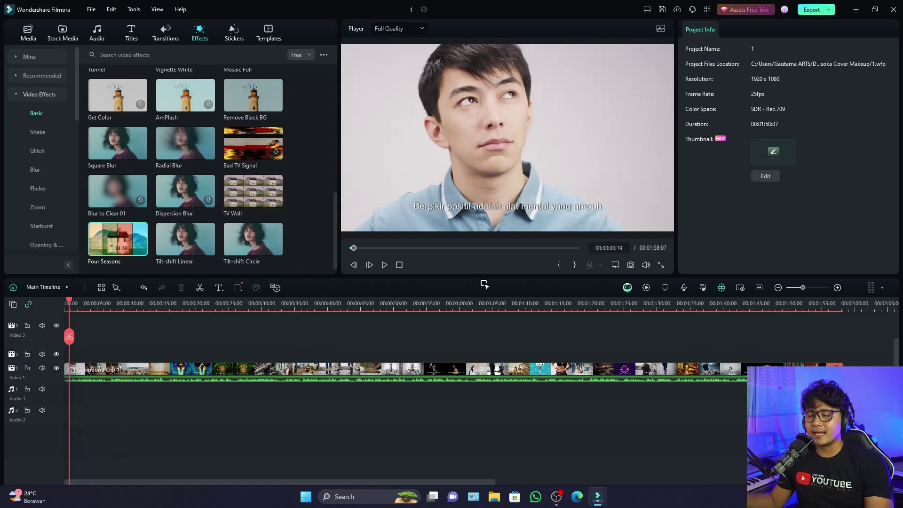
Cover the whole compound clip with the Four Seasons effect and combine both into a new compound clip with the suggested name
left_click_drag(114, 243, 841, 363)
left_click(184, 385)
left_click_drag(620, 430, 132, 338)
right_click(144, 368)
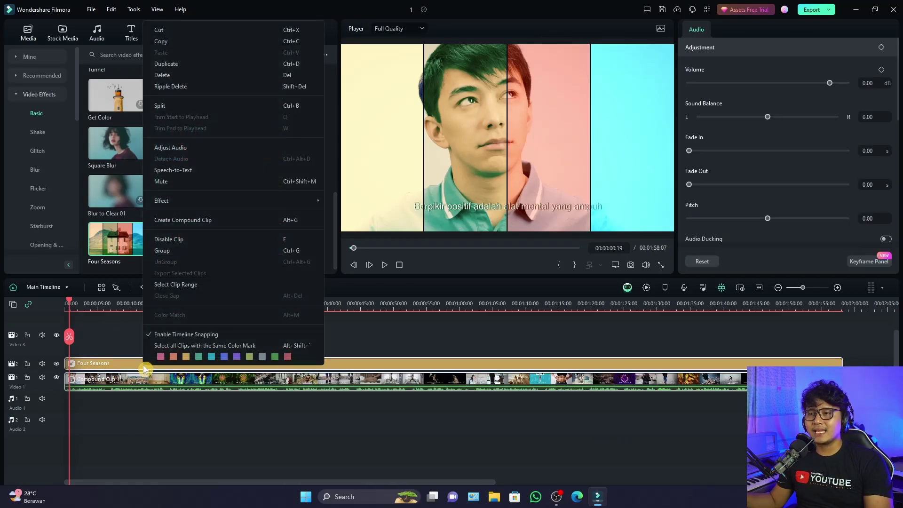
left_click(203, 220)
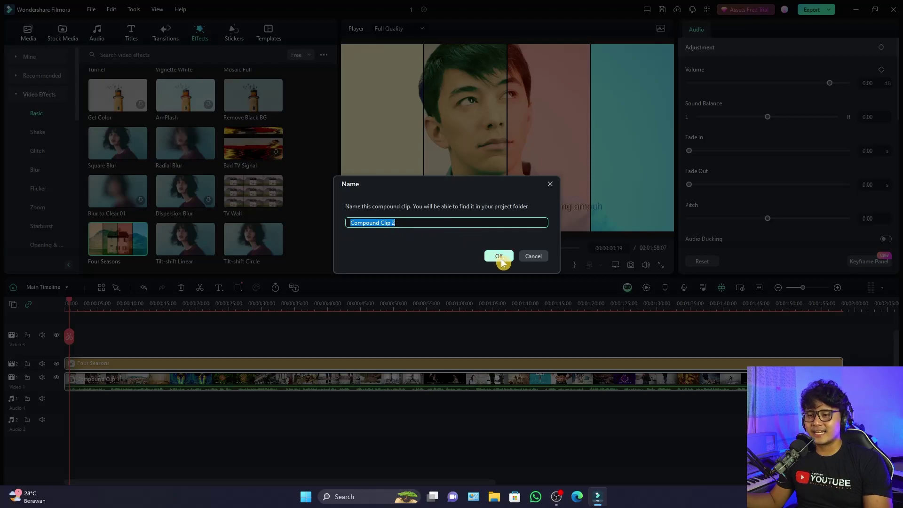
left_click(499, 256)
Preview the new compound clip at several points on the timeline
scroll(114, 332, "down", 3)
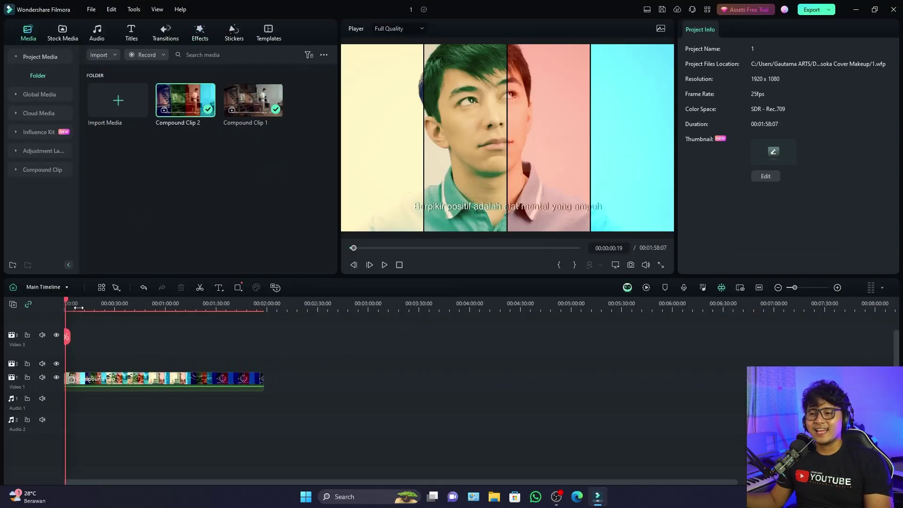
left_click(79, 307)
scroll(79, 308, "up", 2)
left_click(121, 309)
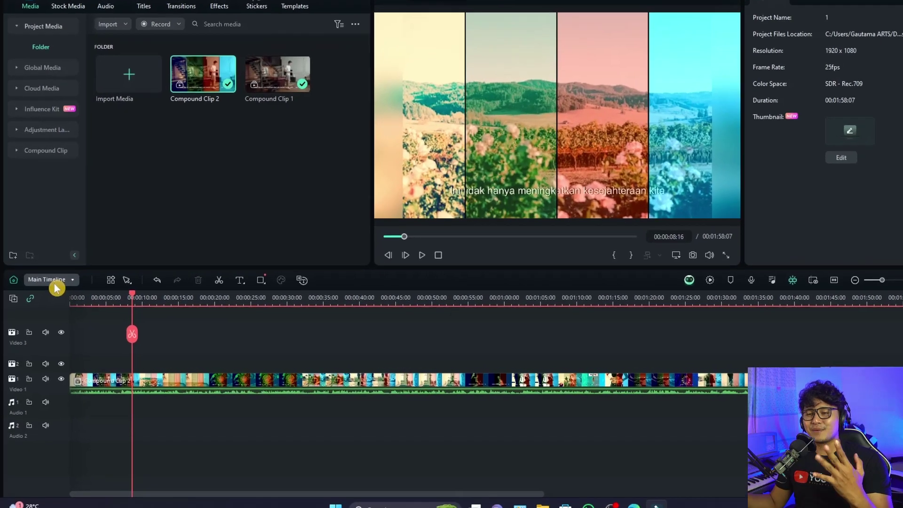
Open the contents of Compound Clip 2 and inspect its nested clip and Four Seasons effect, previewing them along the timeline
left_click(55, 282)
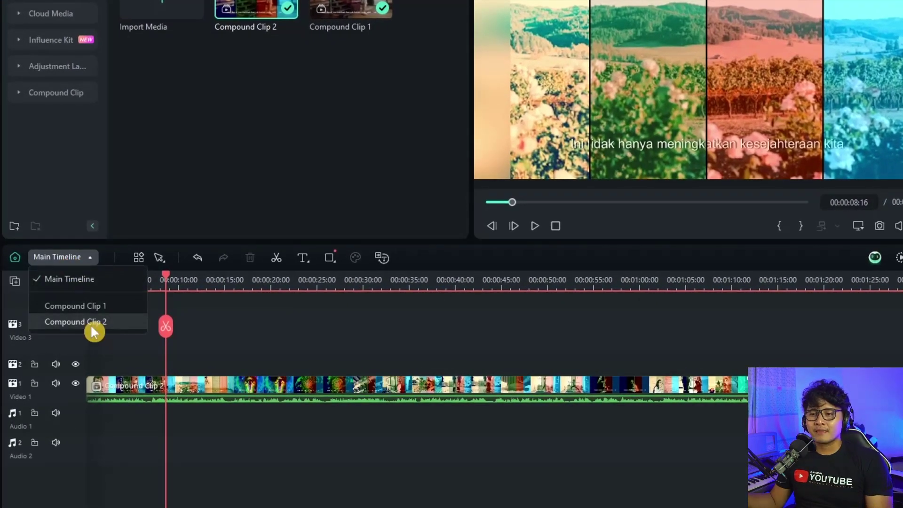
left_click(90, 323)
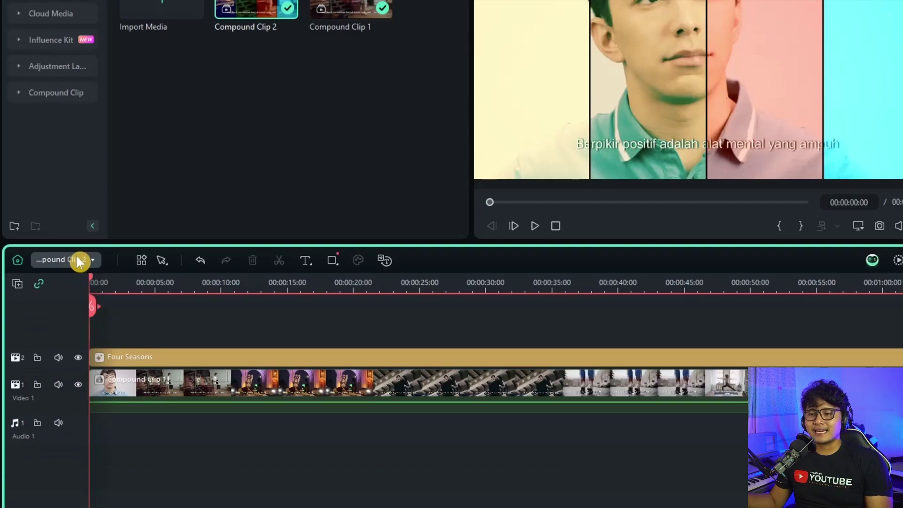
left_click(185, 393)
left_click(166, 360)
left_click(181, 286)
left_click_drag(181, 286, 236, 286)
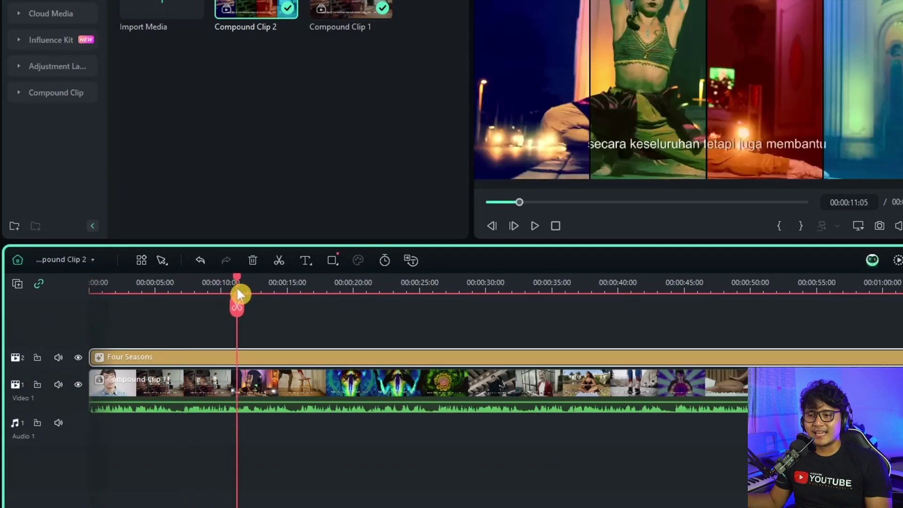
Open the nested Compound Clip 1, preview its original clips near the start, and return to the contents of Compound Clip 2
double_click(182, 383)
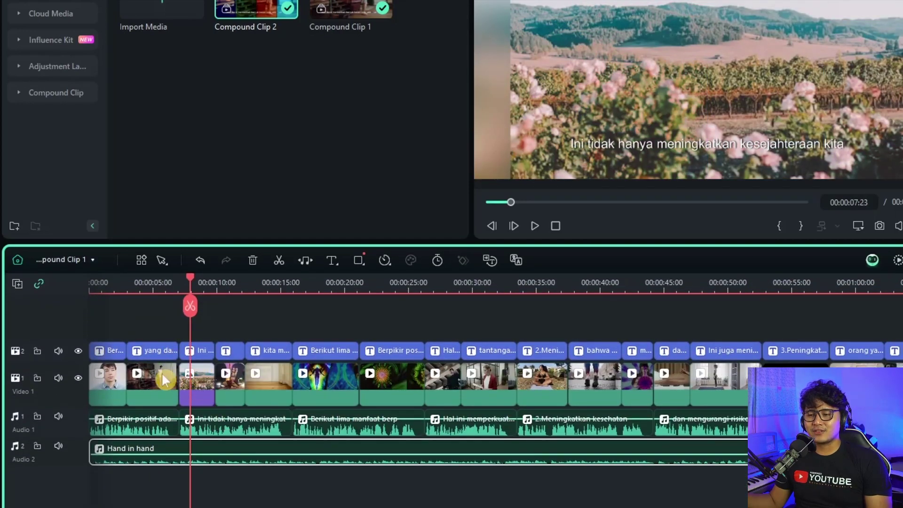
left_click_drag(397, 288, 121, 282)
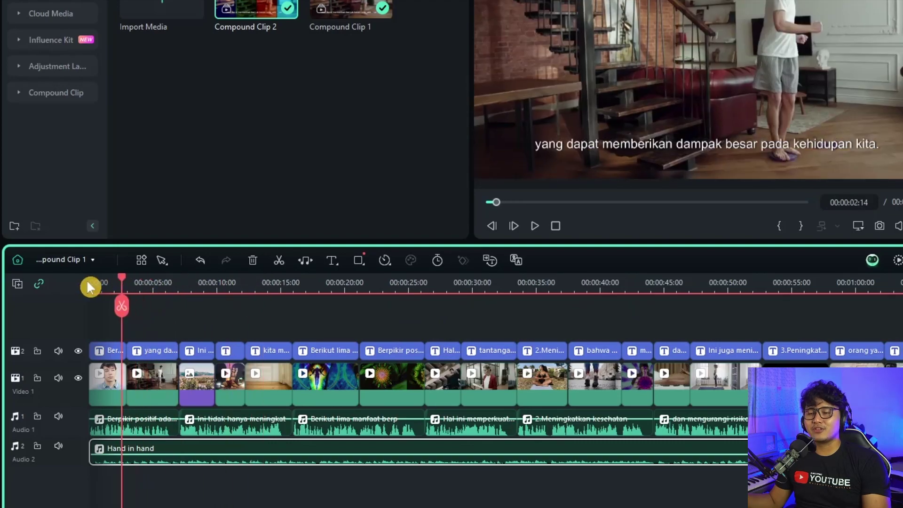
left_click(92, 260)
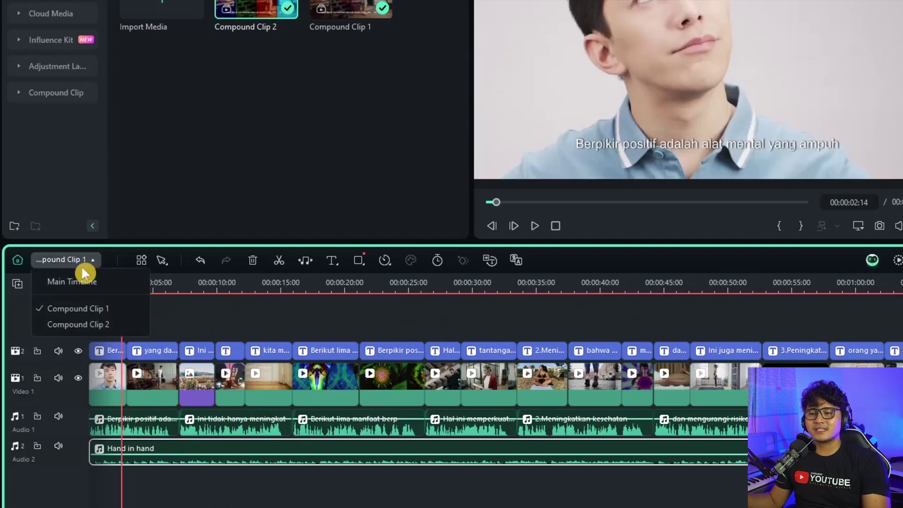
left_click(87, 324)
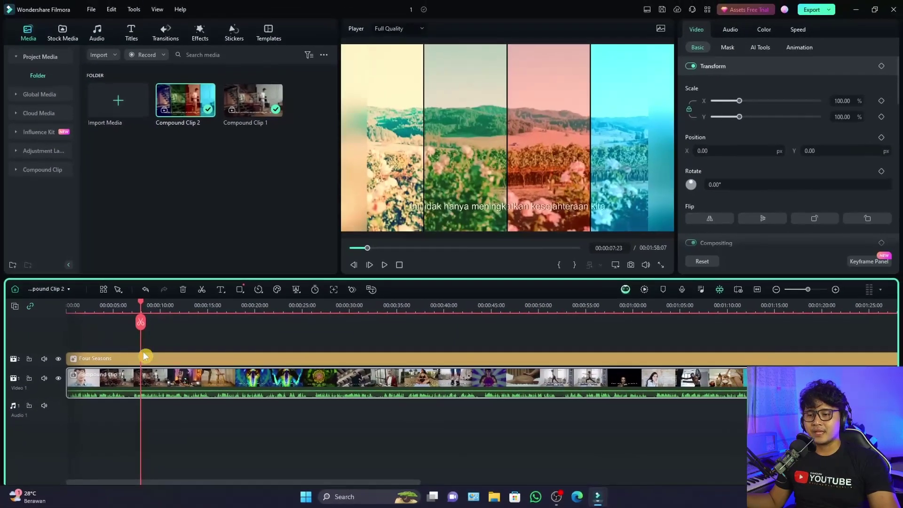
Add the Memory Life Record title above the Four Seasons effect, extend it to the end of the compound clip and preview it
scroll(145, 356, "down", 3)
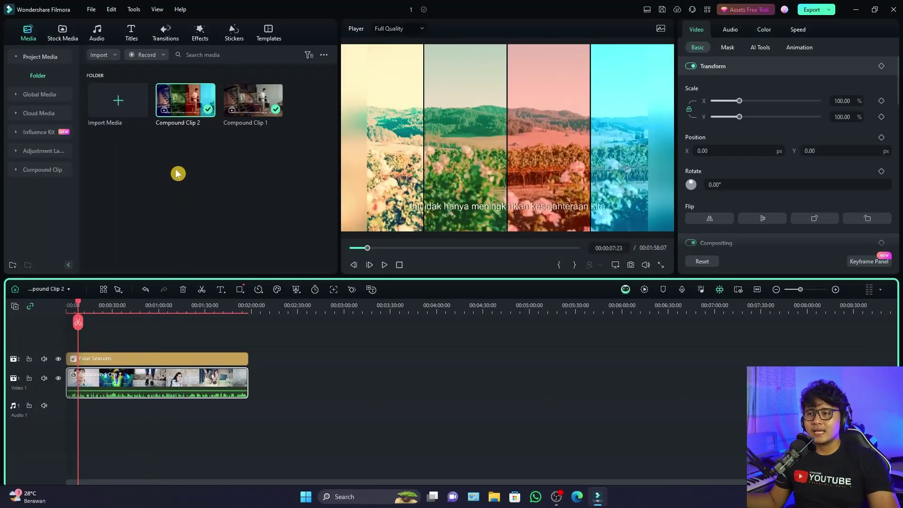
left_click(131, 33)
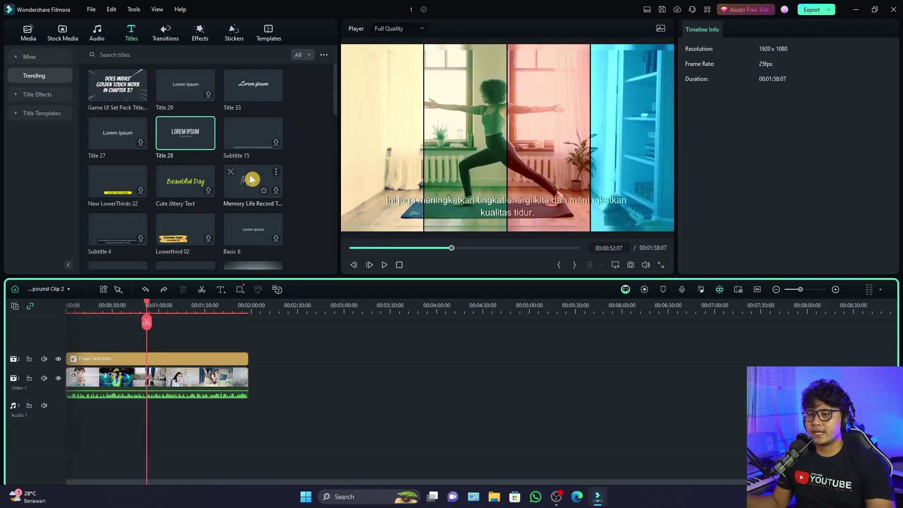
left_click_drag(251, 179, 248, 199)
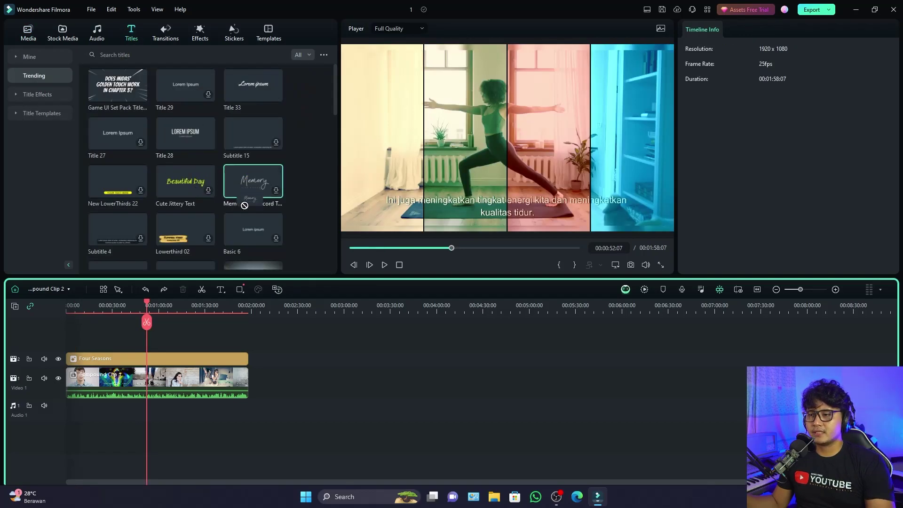
left_click_drag(145, 329, 177, 339)
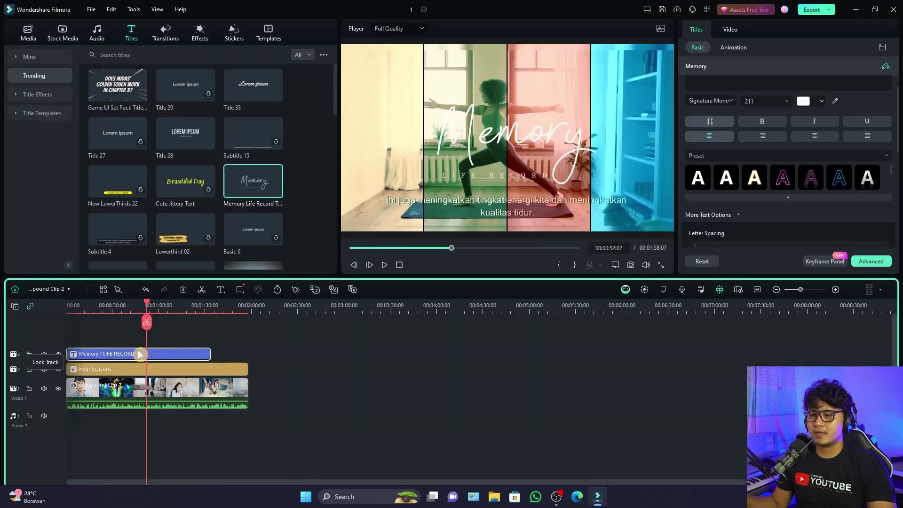
left_click_drag(210, 353, 248, 353)
key("space")
key("space")
Combine the Memory title, the Four Seasons effect and the nested clip into a new compound clip with the suggested name
left_click_drag(280, 428, 110, 357)
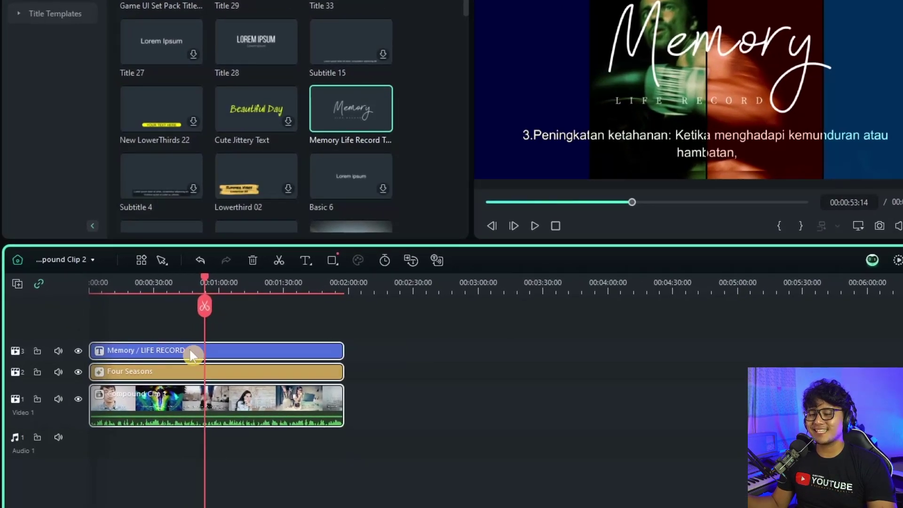
right_click(190, 352)
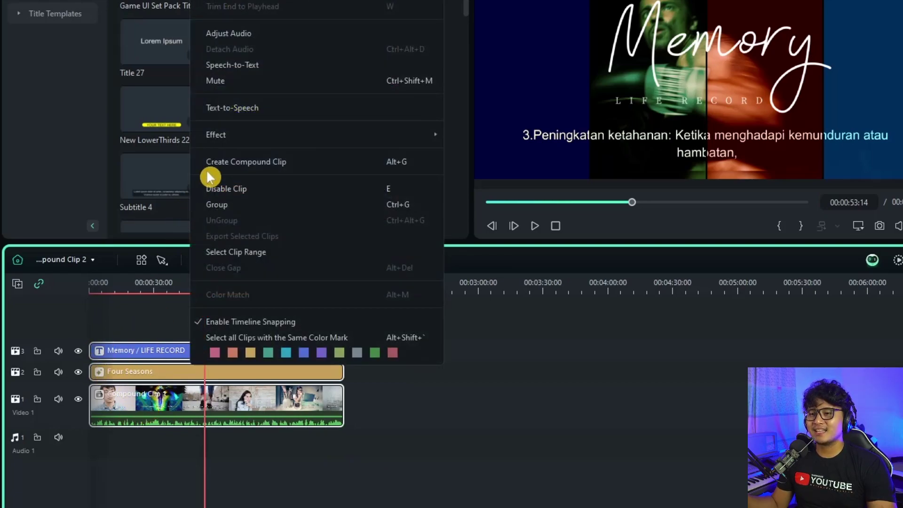
left_click(271, 165)
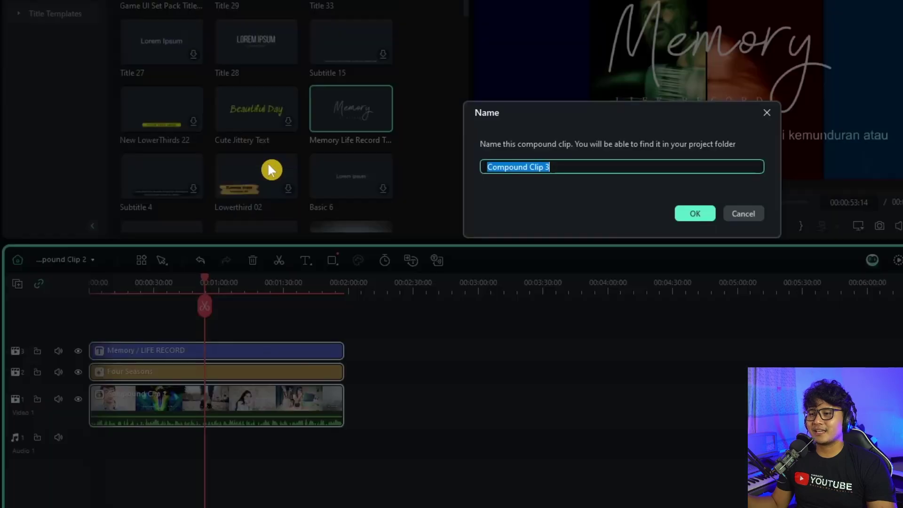
left_click(695, 214)
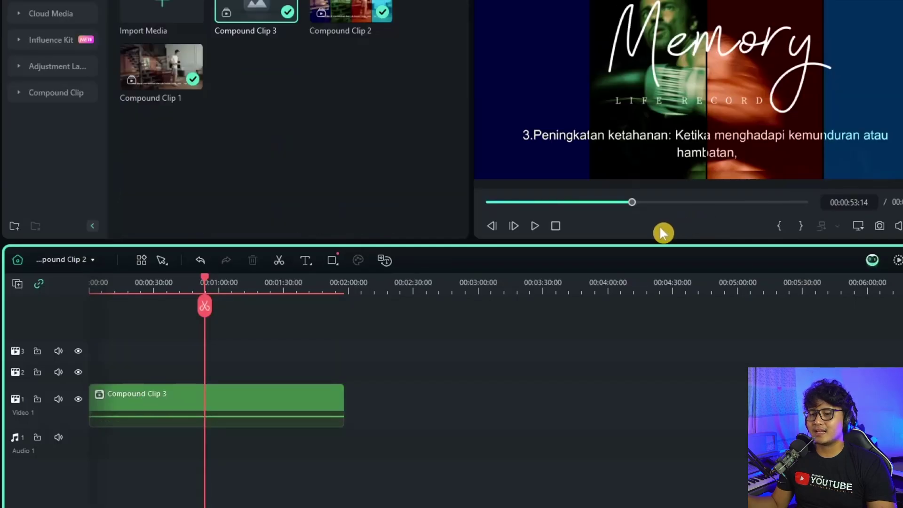
Open the contents of Compound Clip 3 and inspect its title, Four Seasons effect and nested clip
left_click(87, 260)
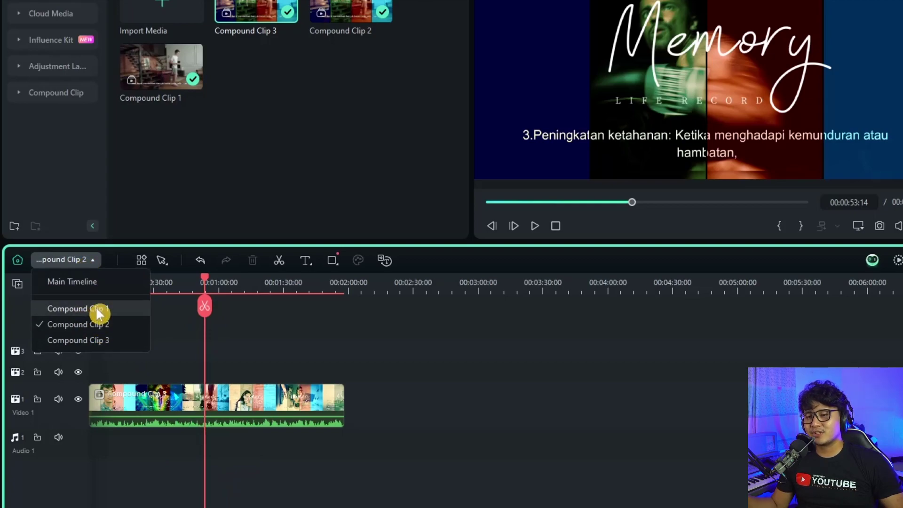
left_click(99, 340)
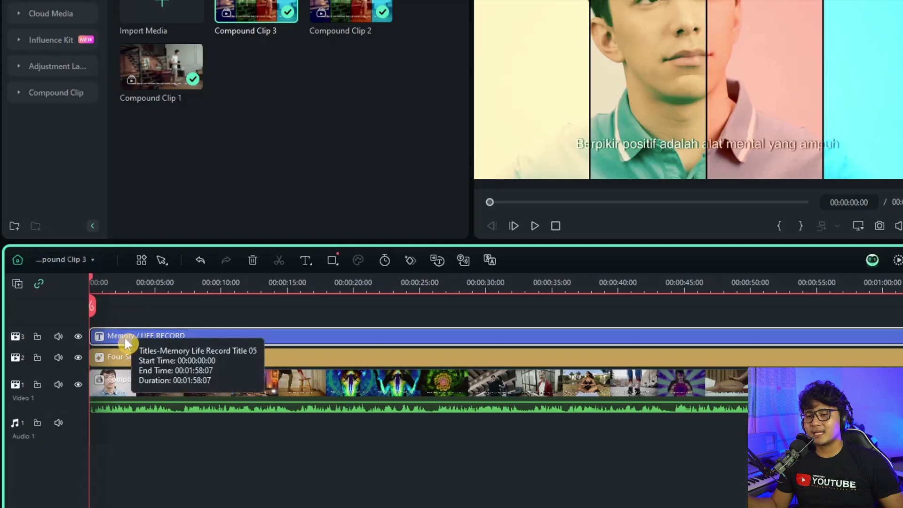
left_click(129, 359)
left_click(157, 391)
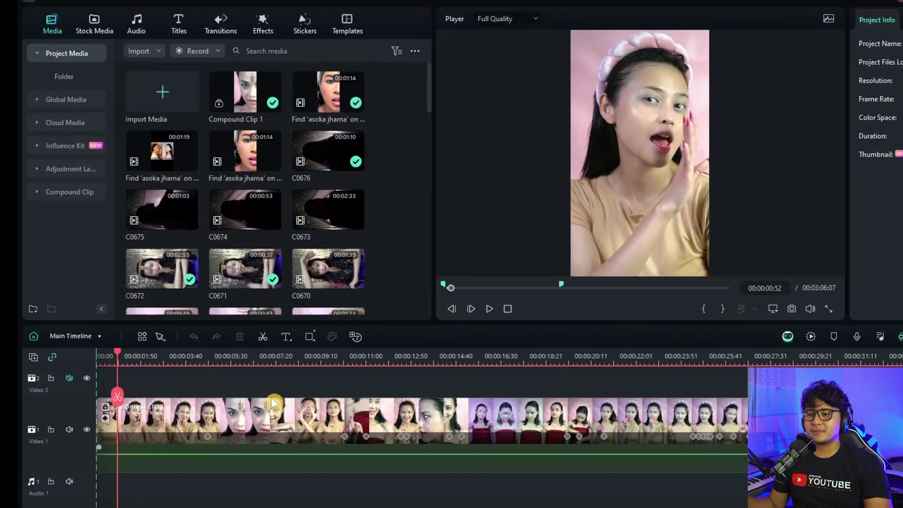
In the Asoka Trend project, preview the merged clip, open its contents and preview the opening seconds
left_click(76, 304)
left_click_drag(123, 375, 208, 374)
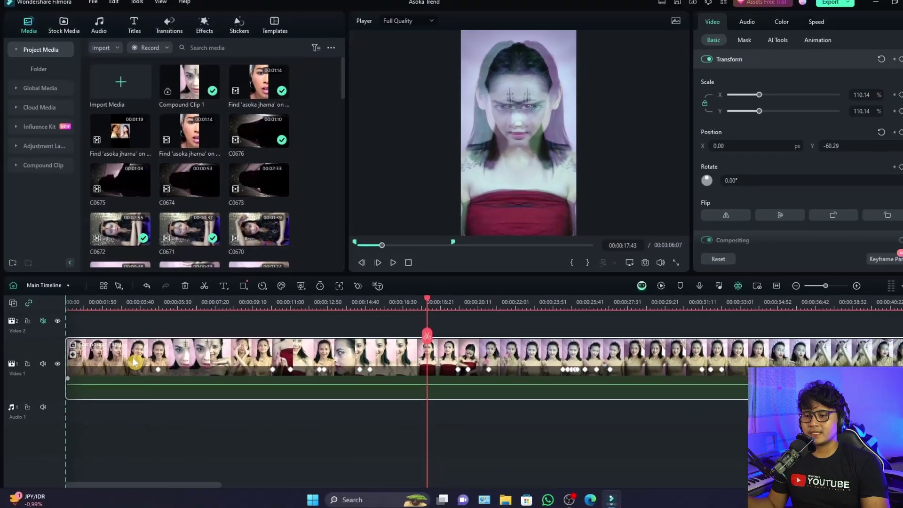
double_click(202, 452)
mouse_move(87, 308)
left_mouse_down()
mouse_move(77, 305)
mouse_move(182, 306)
mouse_move(100, 306)
left_mouse_up()
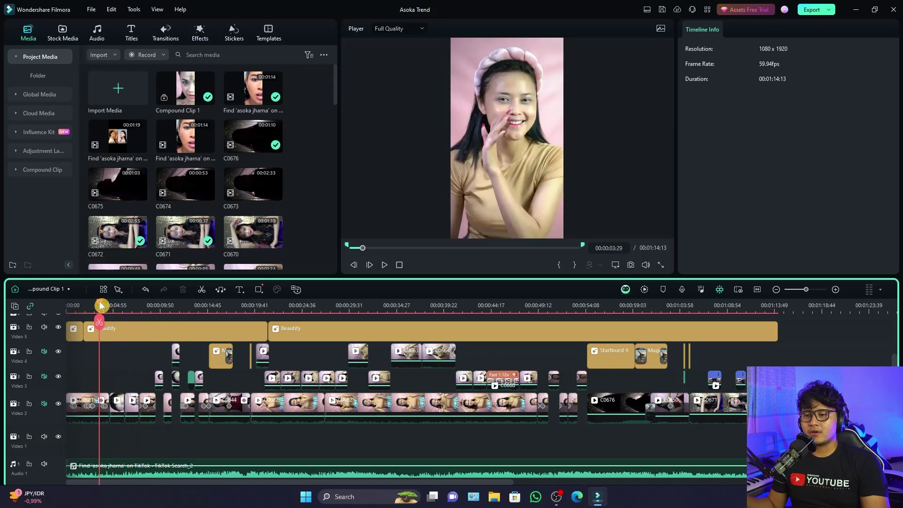
Return to the Main Timeline and preview the merged Asoka Trend clip at several points
left_click(61, 290)
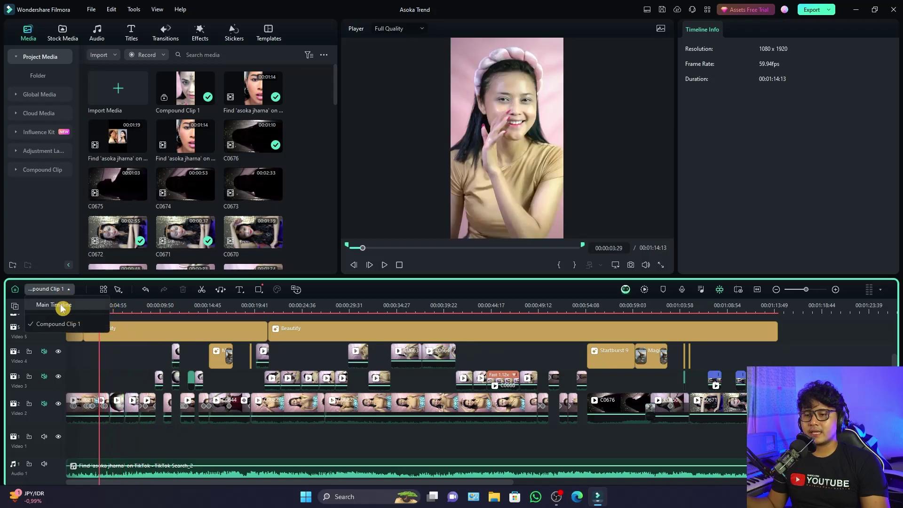
left_click(62, 306)
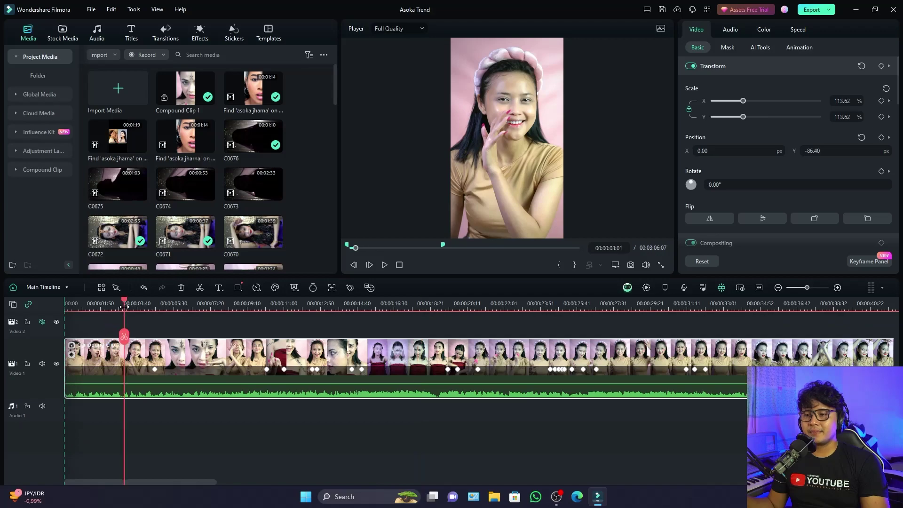
left_click_drag(126, 305, 309, 375)
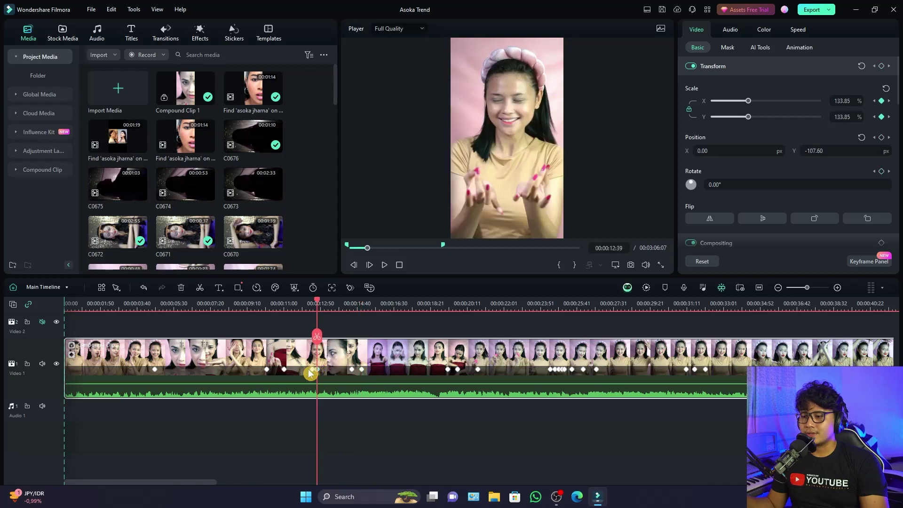
left_click_drag(251, 306, 355, 333)
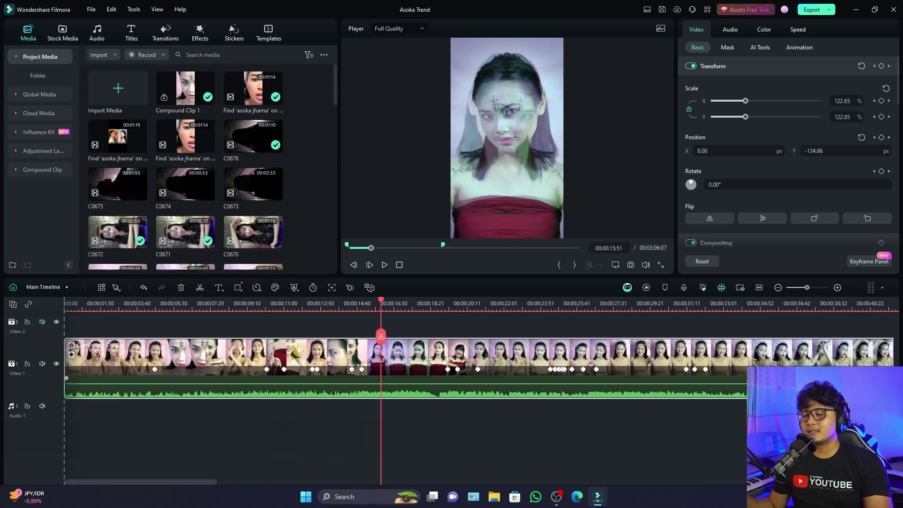
Open the compound clip's contents, inspect the Video 2 clip around 15 seconds, and return to the Main Timeline
double_click(252, 360)
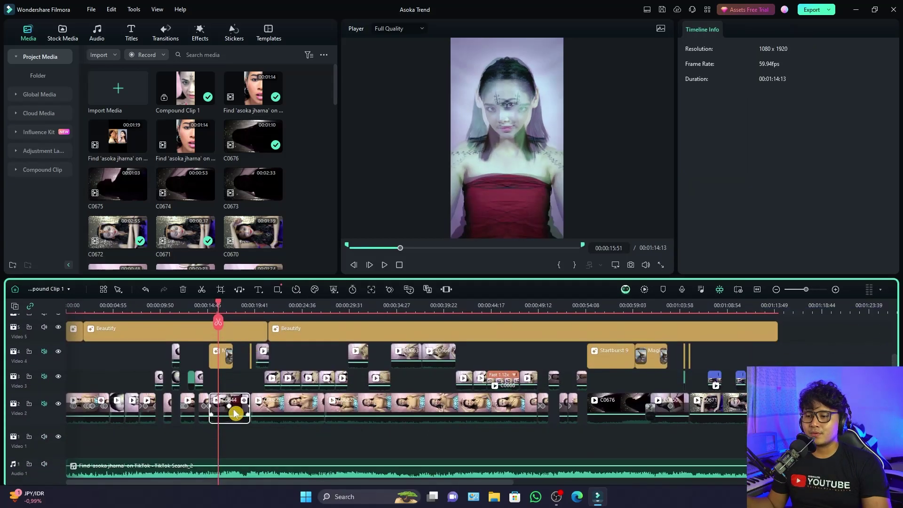
left_click(235, 414)
left_click_drag(222, 302, 221, 303)
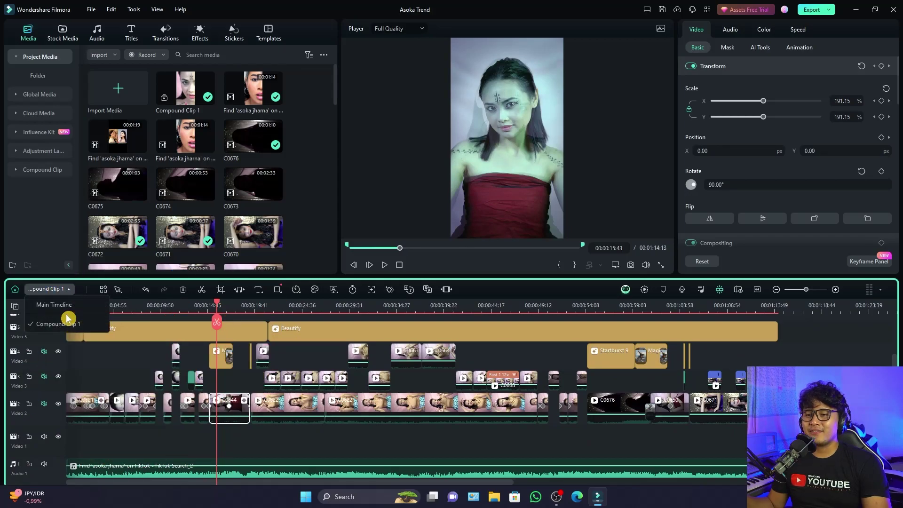
left_click(66, 316)
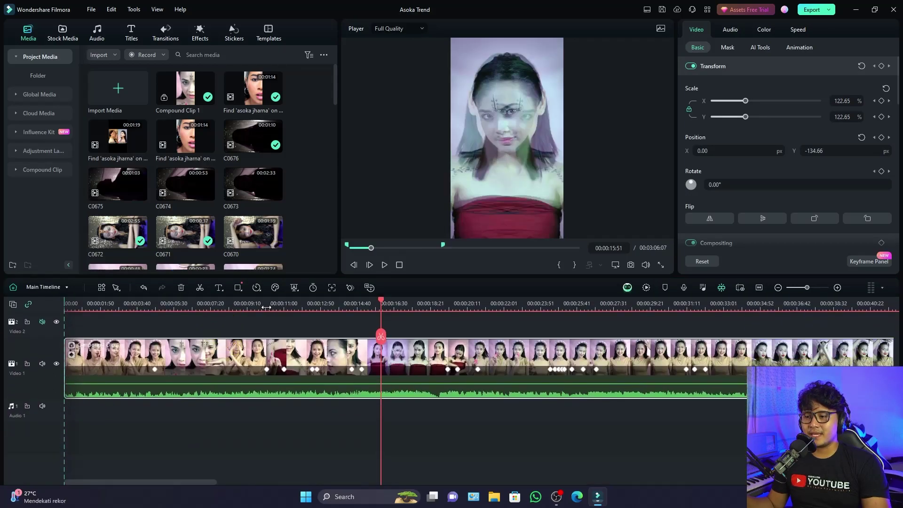
Play the compound clip from about 10 seconds, mute the Video 1 track and play it again
left_click(266, 308)
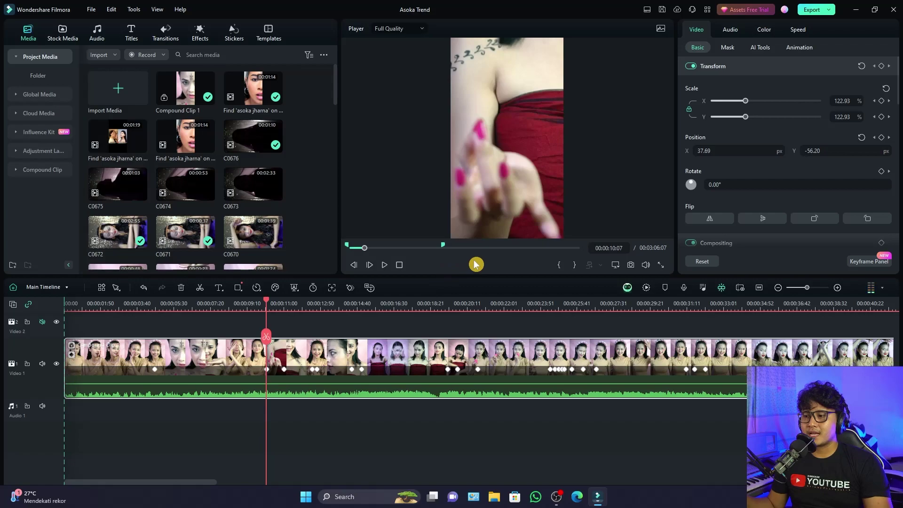
key("space")
key("space")
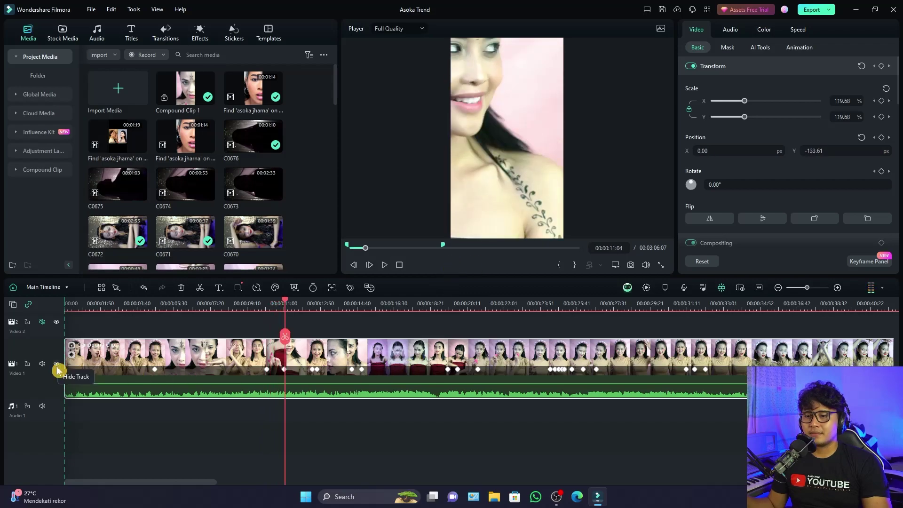
left_click(42, 366)
key("space")
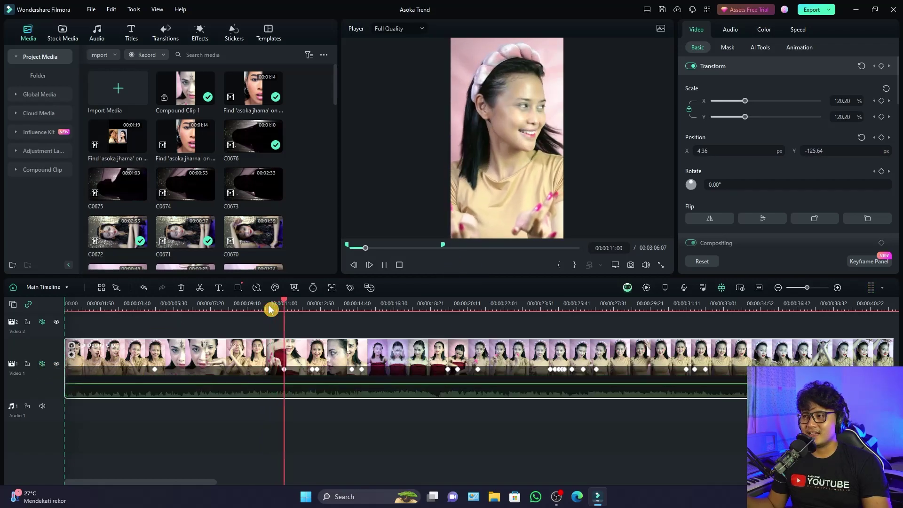